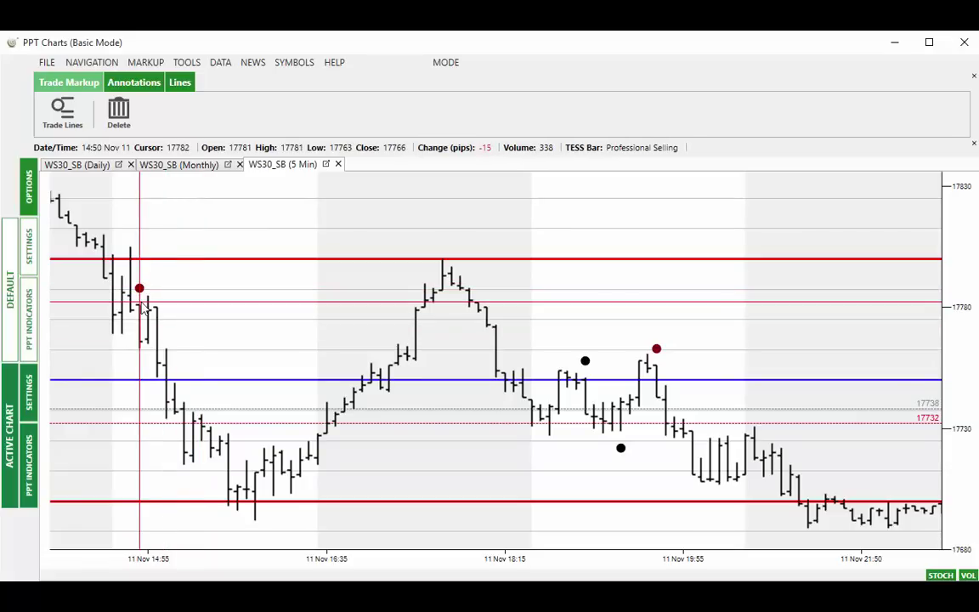
Step: Place a trade on the WS30_SB 5-minute chart: entry 17754, stop loss 17790, scalp 17734
{"action": "left_click", "coordinate": [62, 112]}
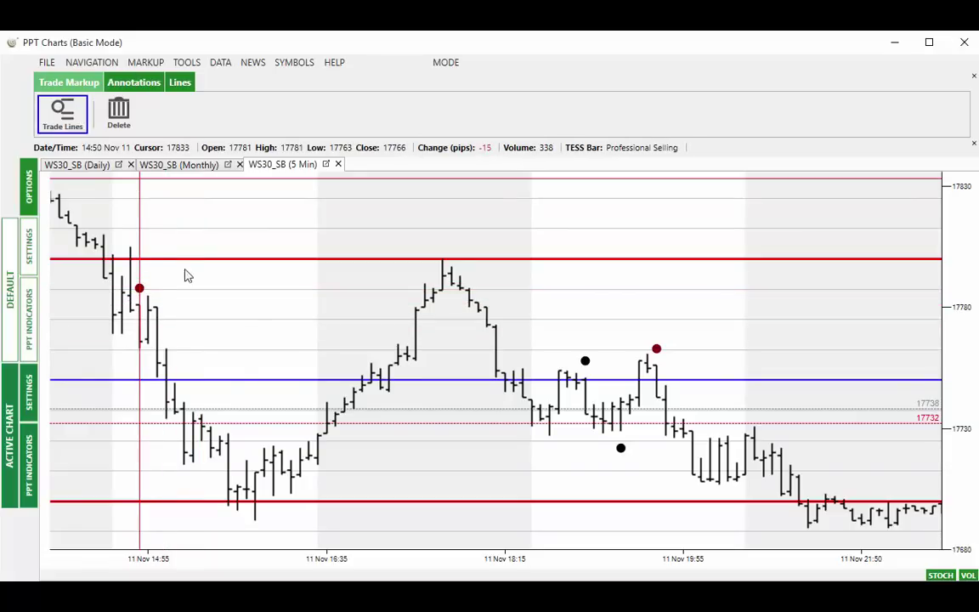
{"action": "left_click", "coordinate": [143, 377]}
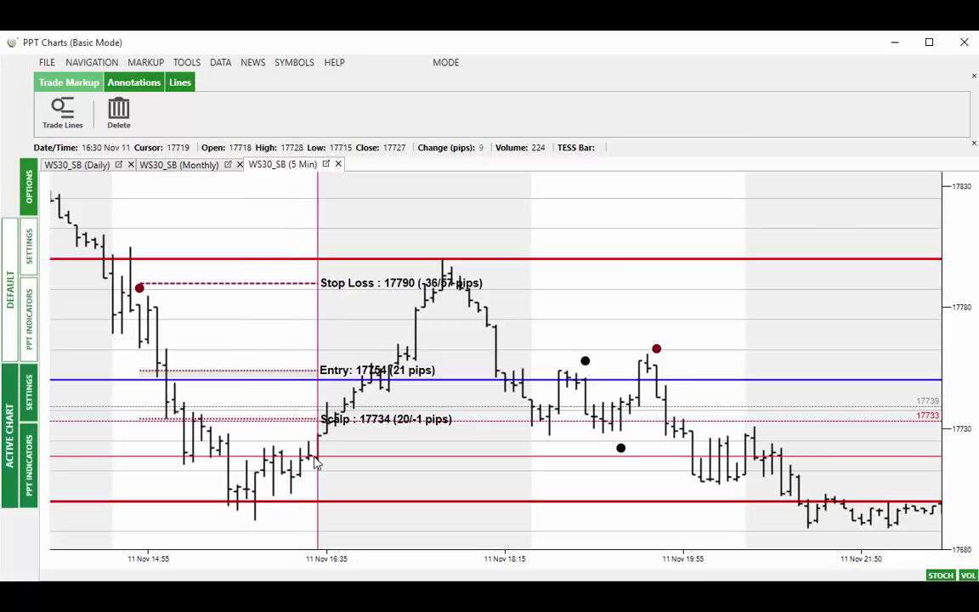
{"action": "right_click", "coordinate": [342, 420]}
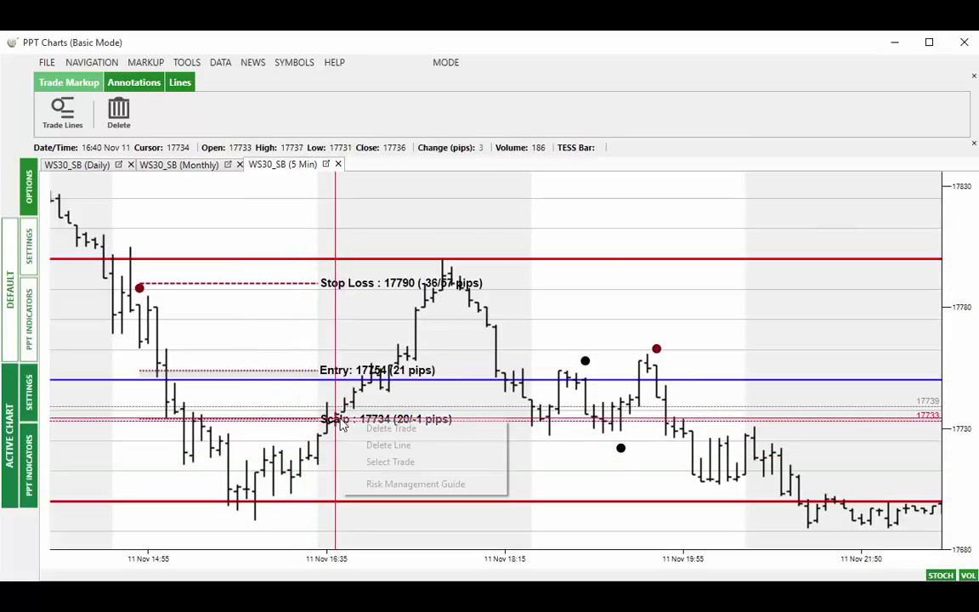
Step: Delete the whole trade markup with Delete Trade
{"action": "left_click", "coordinate": [347, 428]}
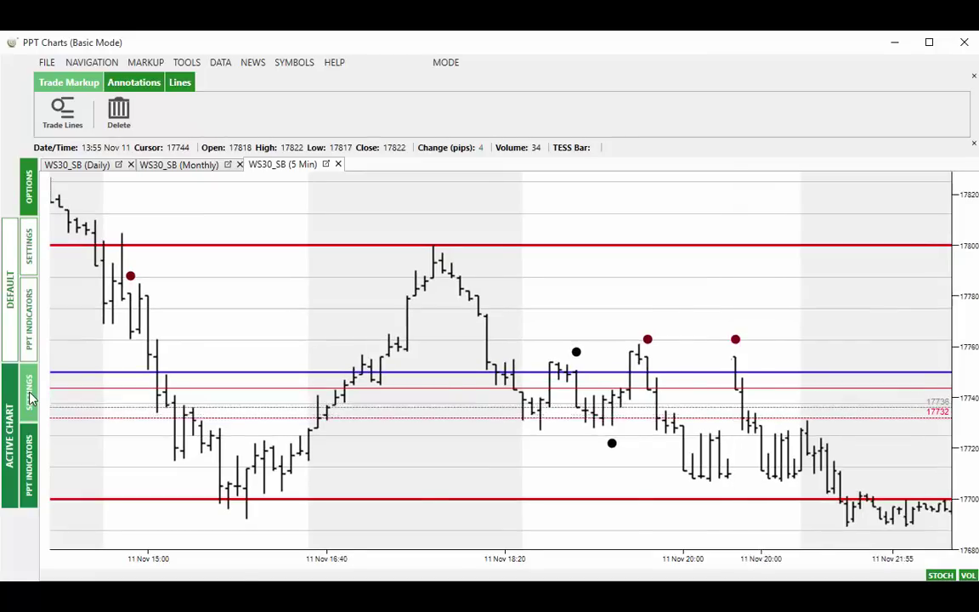
Step: Check the active chart's Parabolic SAR acceleration values, then return to the Defaults panel (6, 6, 10)
{"action": "left_click", "coordinate": [31, 398]}
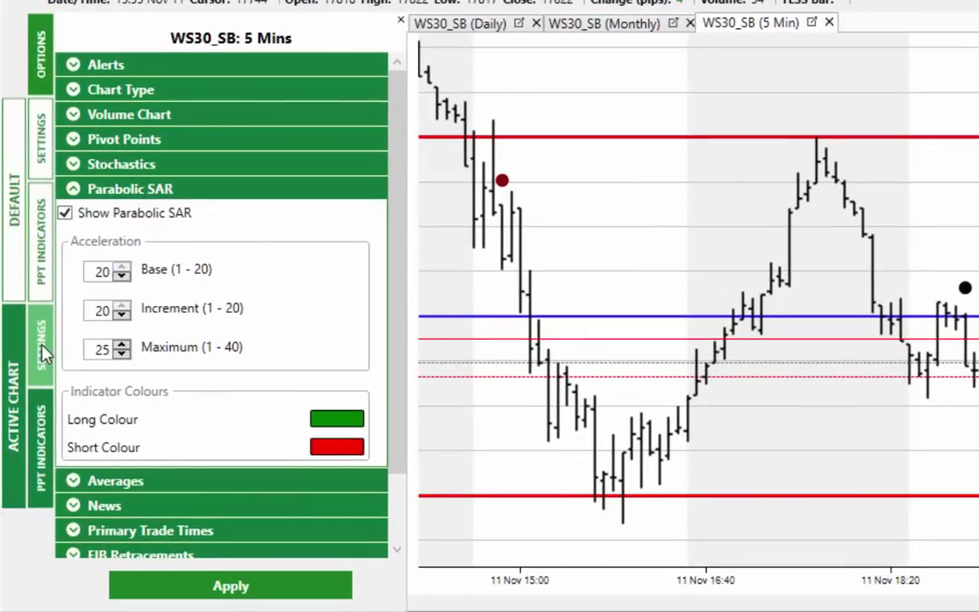
{"action": "left_click", "coordinate": [40, 347]}
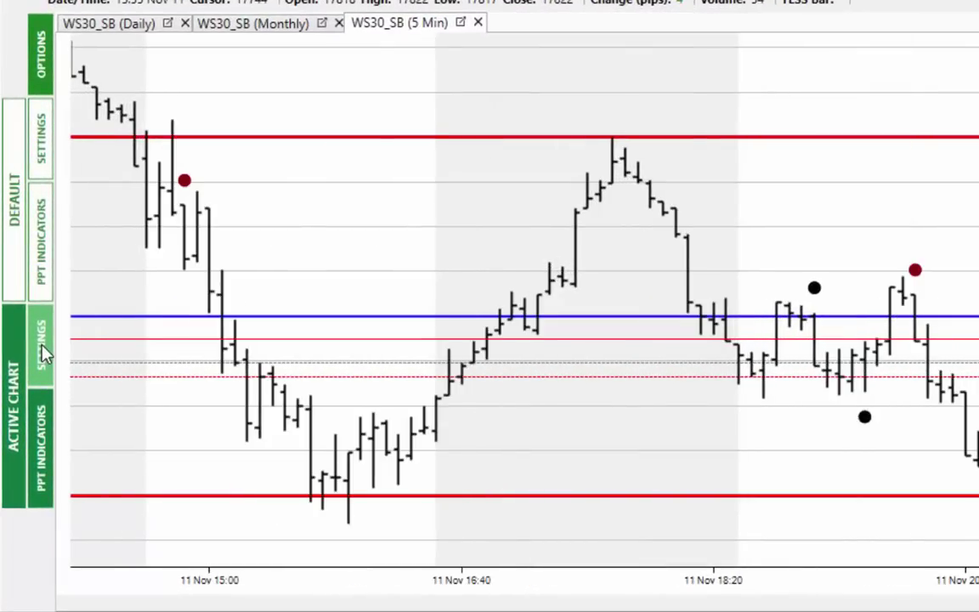
{"action": "left_click", "coordinate": [42, 170]}
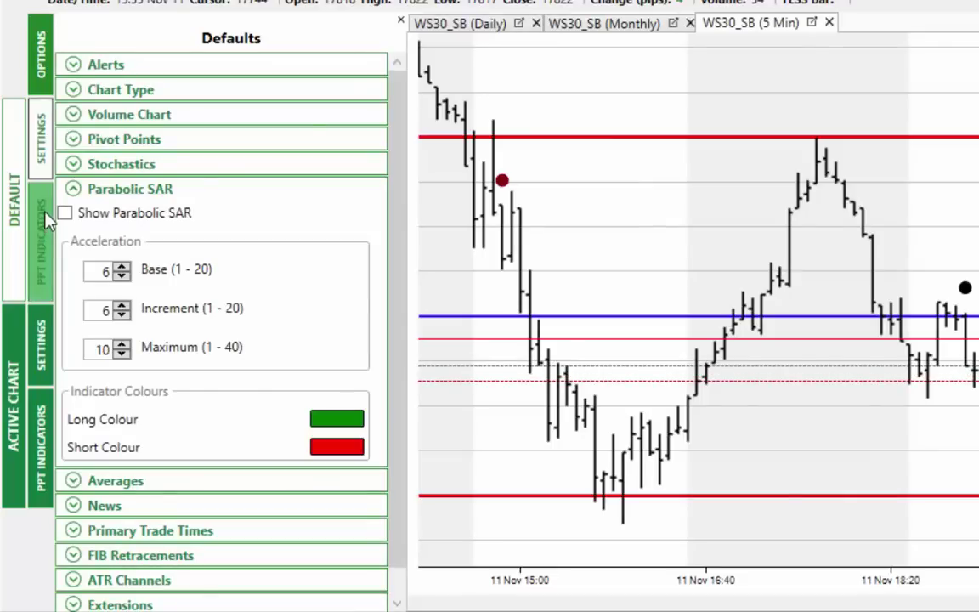
{"action": "left_click", "coordinate": [41, 360]}
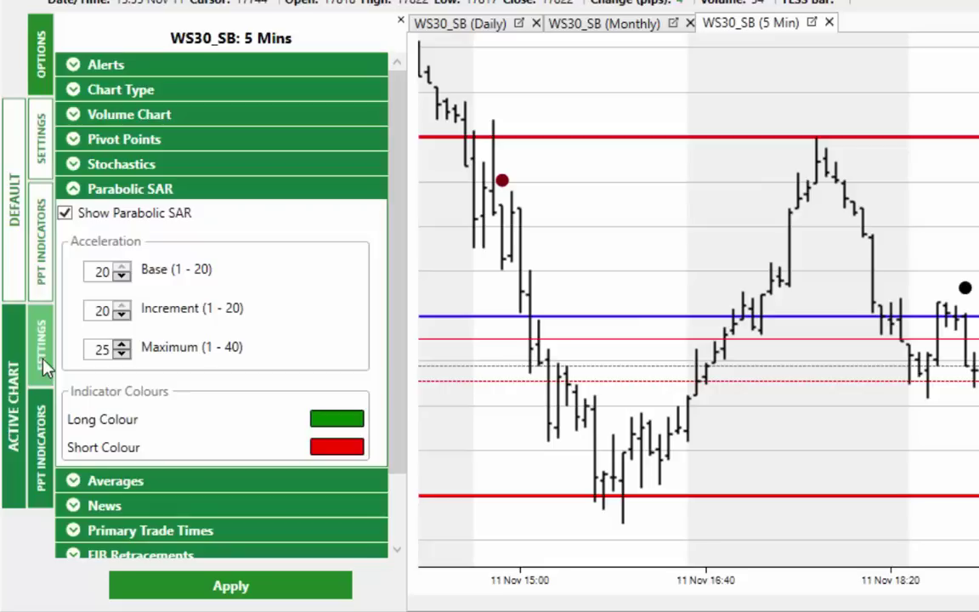
{"action": "double_click", "coordinate": [101, 271]}
{"action": "double_click", "coordinate": [102, 311]}
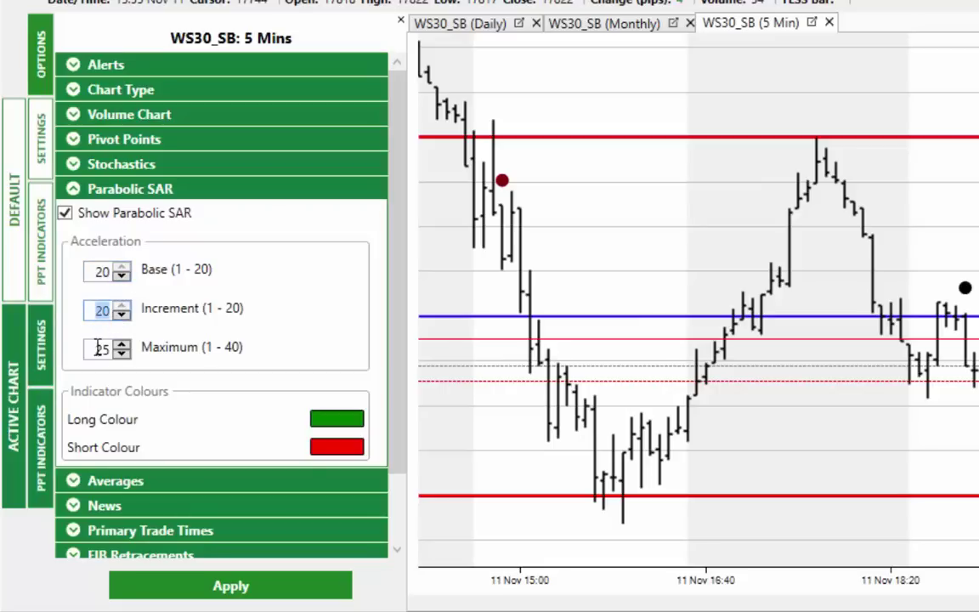
{"action": "double_click", "coordinate": [102, 350]}
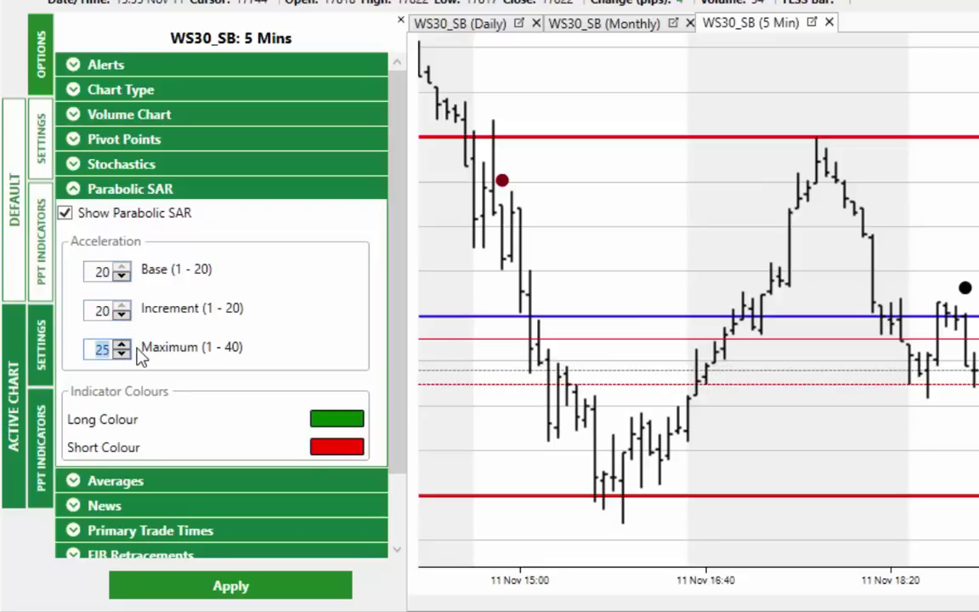
{"action": "left_click", "coordinate": [49, 167]}
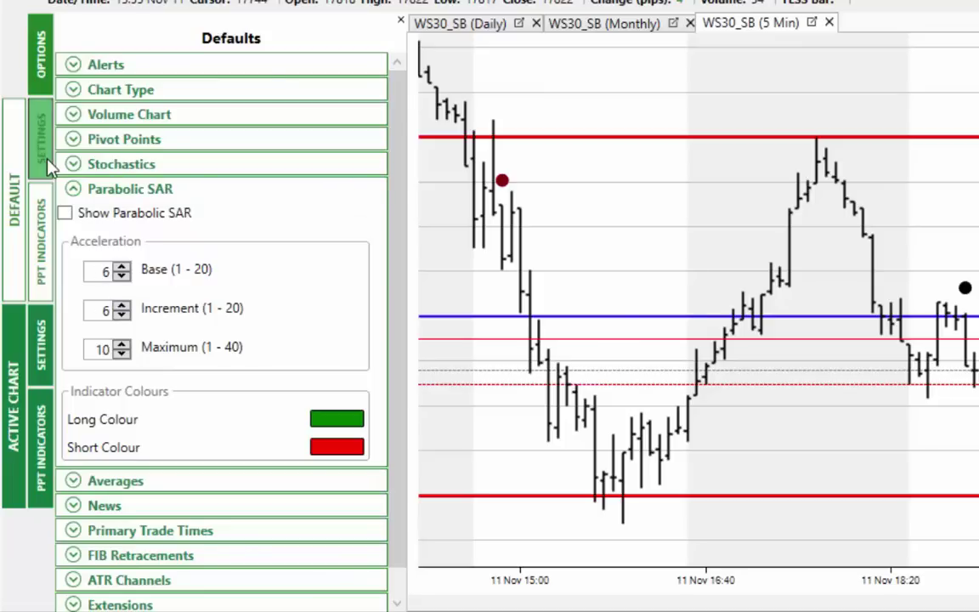
Step: Set the default Parabolic SAR Base 20, Increment 20 and Maximum 30
{"action": "left_click", "coordinate": [66, 223]}
{"action": "left_click", "coordinate": [66, 214]}
{"action": "double_click", "coordinate": [110, 272]}
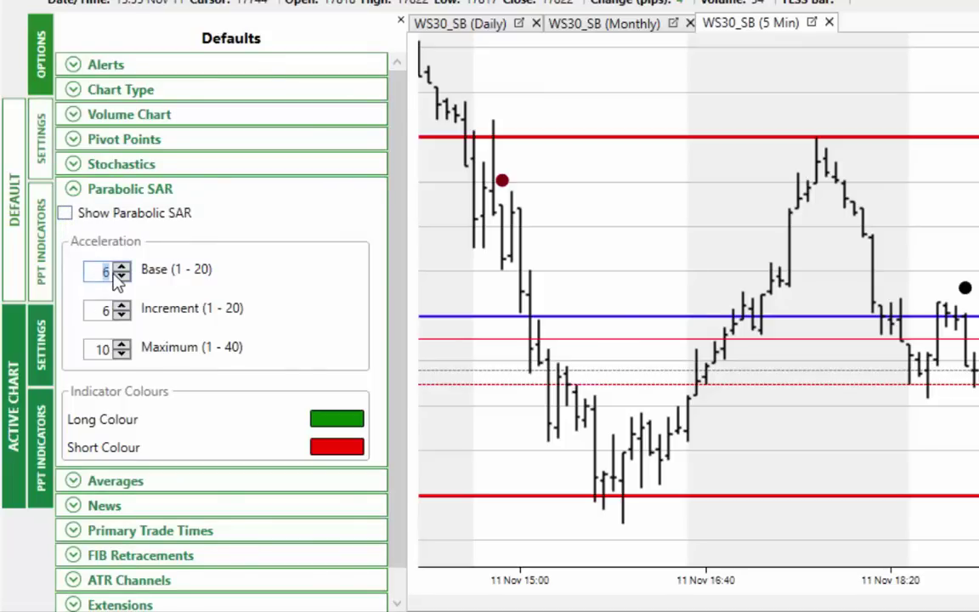
{"action": "type", "text": "20"}
{"action": "double_click", "coordinate": [111, 311]}
{"action": "type", "text": "20"}
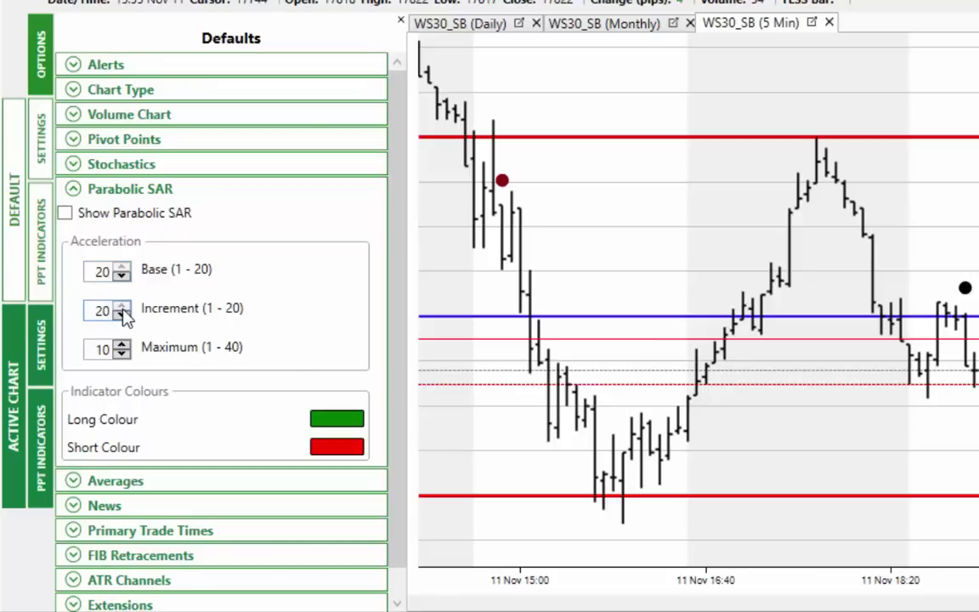
{"action": "double_click", "coordinate": [104, 349]}
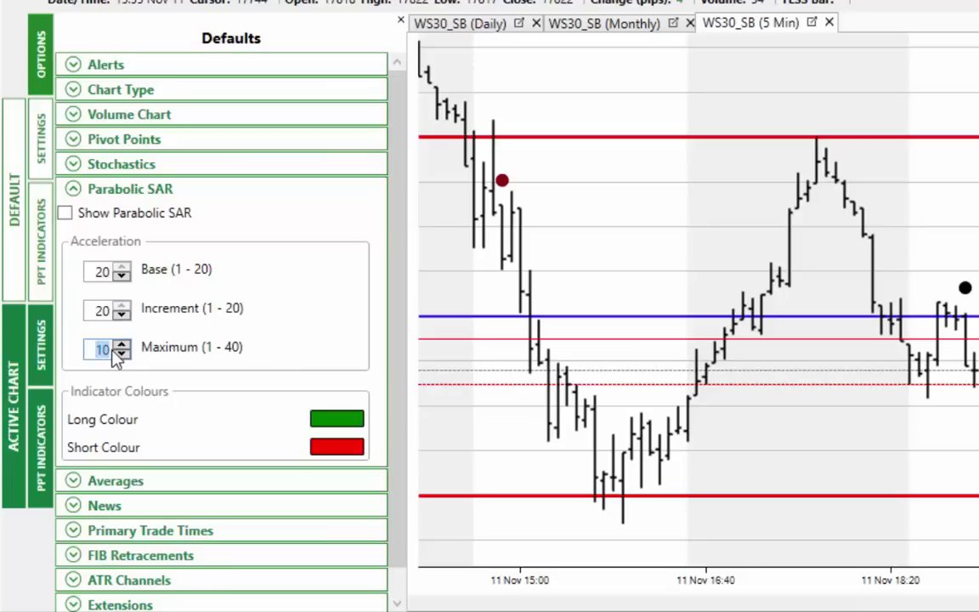
{"action": "type", "text": "30"}
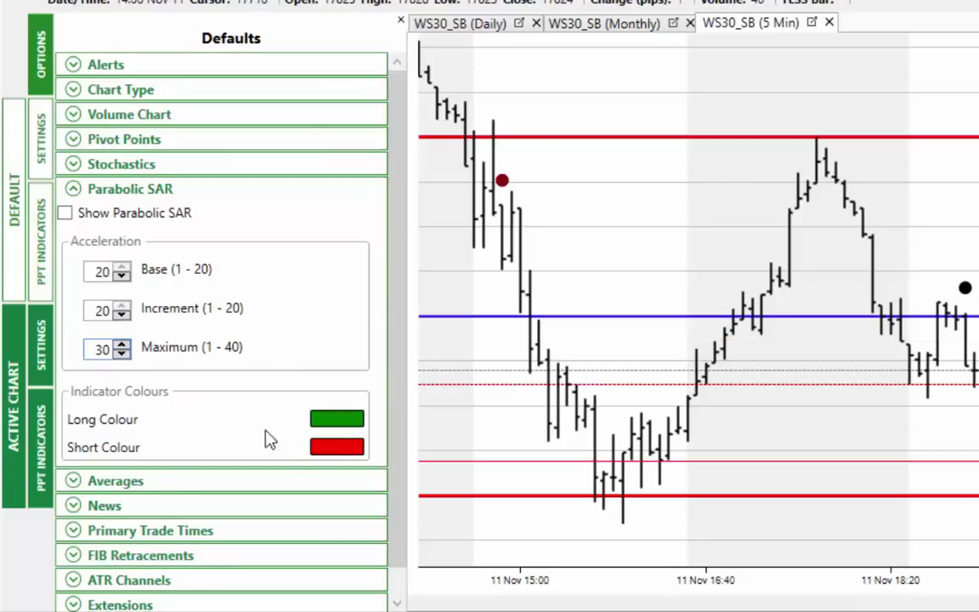
Step: After comparing with the active chart, change the default Maximum to 25 and show the chart's settings
{"action": "left_click", "coordinate": [43, 363]}
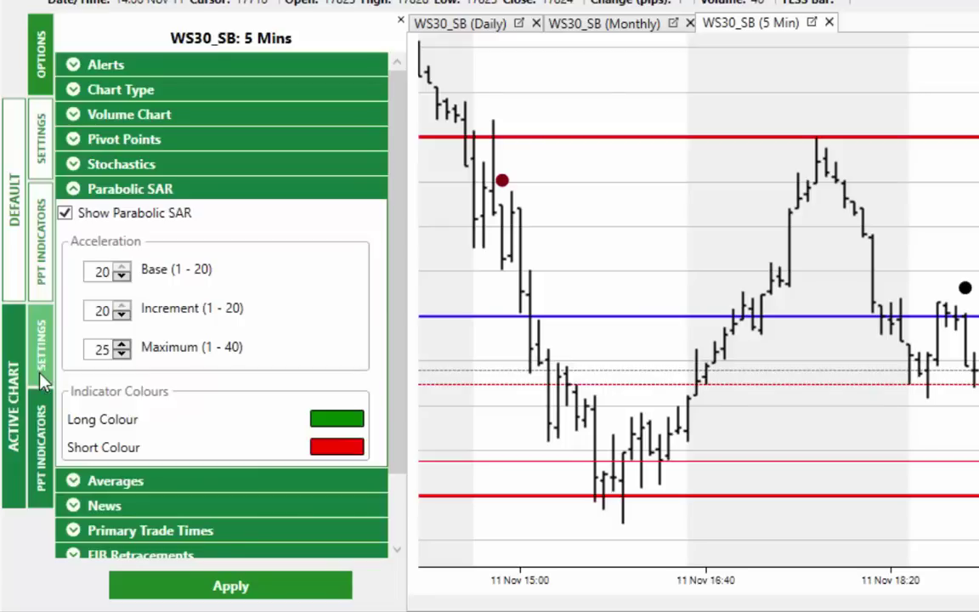
{"action": "left_click", "coordinate": [38, 140]}
{"action": "double_click", "coordinate": [102, 349]}
{"action": "type", "text": "25"}
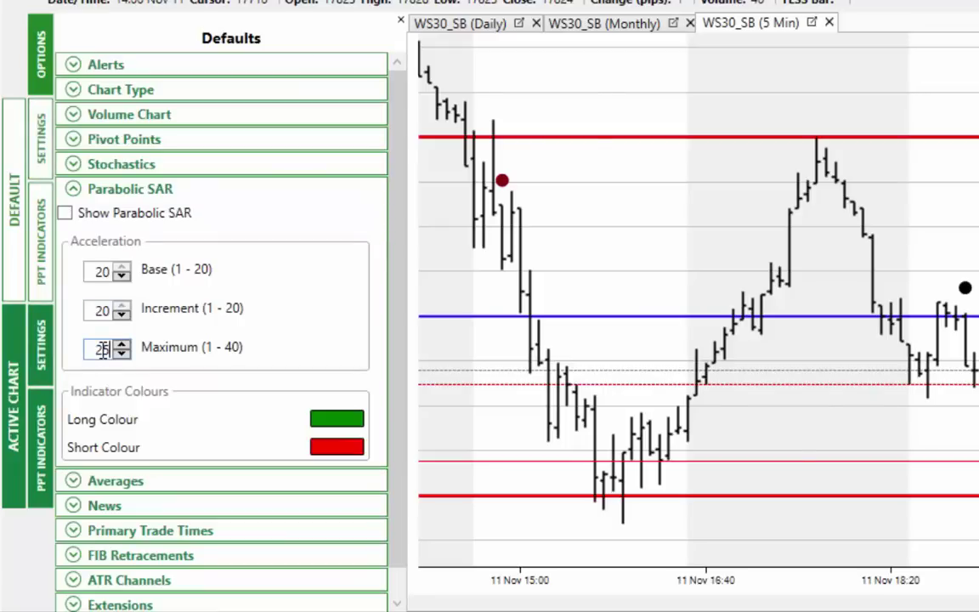
{"action": "left_click", "coordinate": [41, 349]}
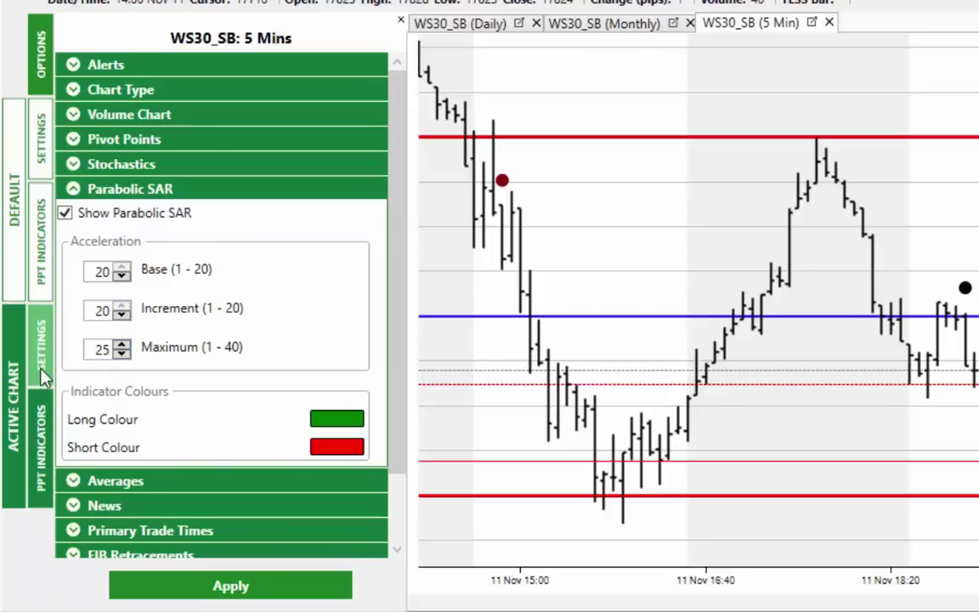
Step: Apply Parabolic SAR to the 5-minute chart and collapse the settings panel
{"action": "left_click", "coordinate": [166, 585]}
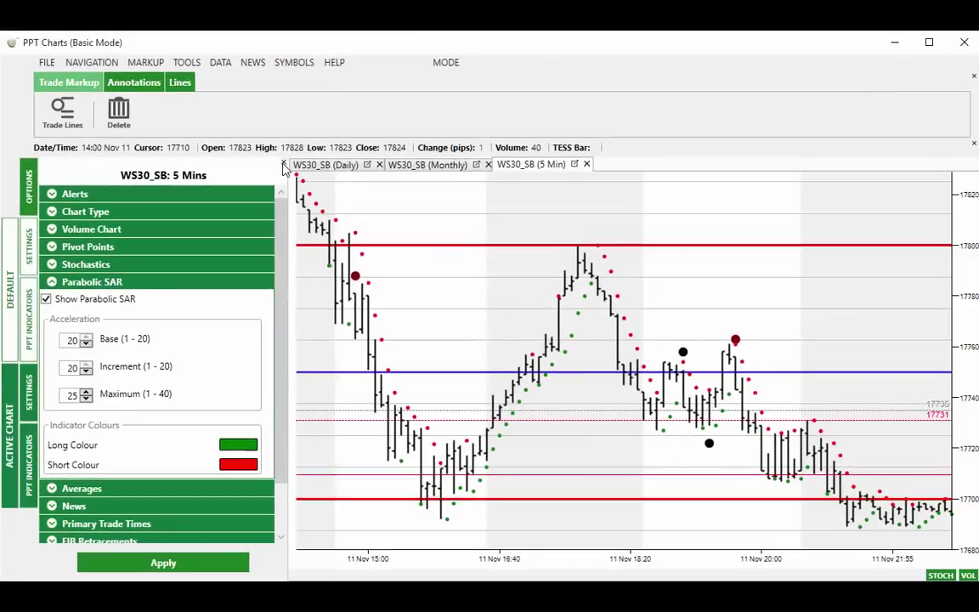
{"action": "left_click", "coordinate": [284, 165]}
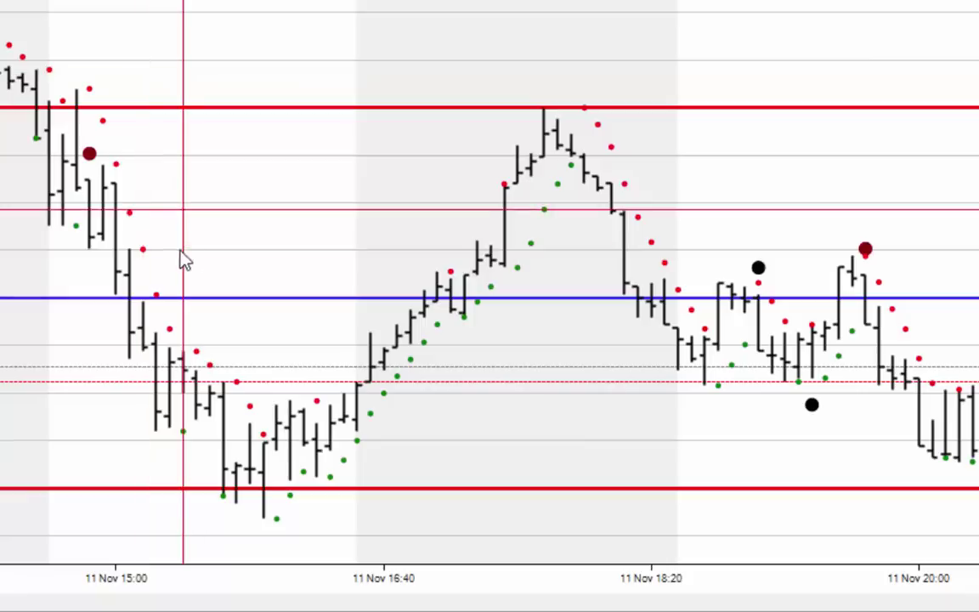
Step: Place a trade with Entry 17754, Scalp 17734 and a stop near the 11 Nov 16:40 bars
{"action": "left_click", "coordinate": [88, 283]}
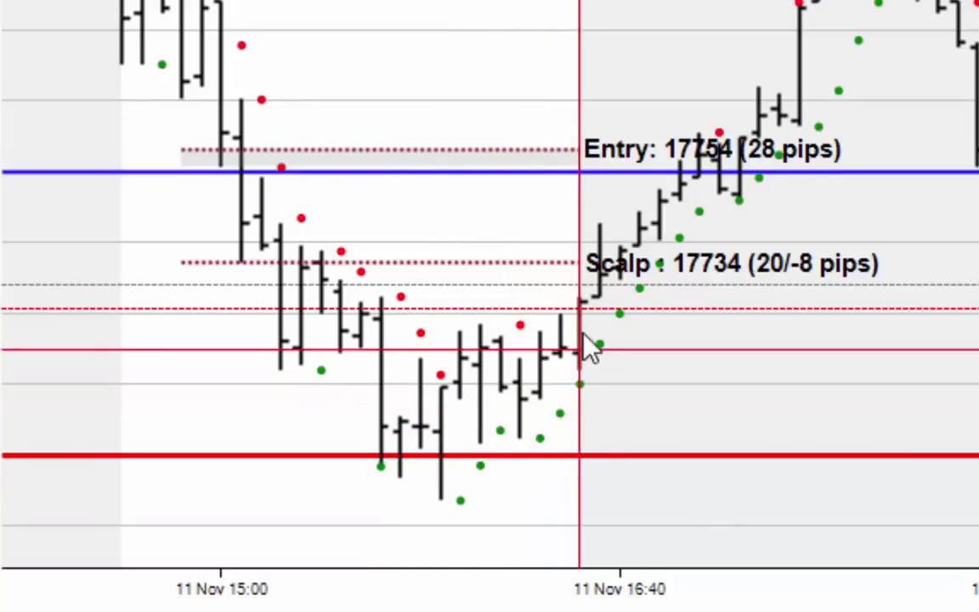
Step: Delete the trade from the Entry line's context menu
{"action": "right_click", "coordinate": [714, 155]}
{"action": "left_click", "coordinate": [752, 172]}
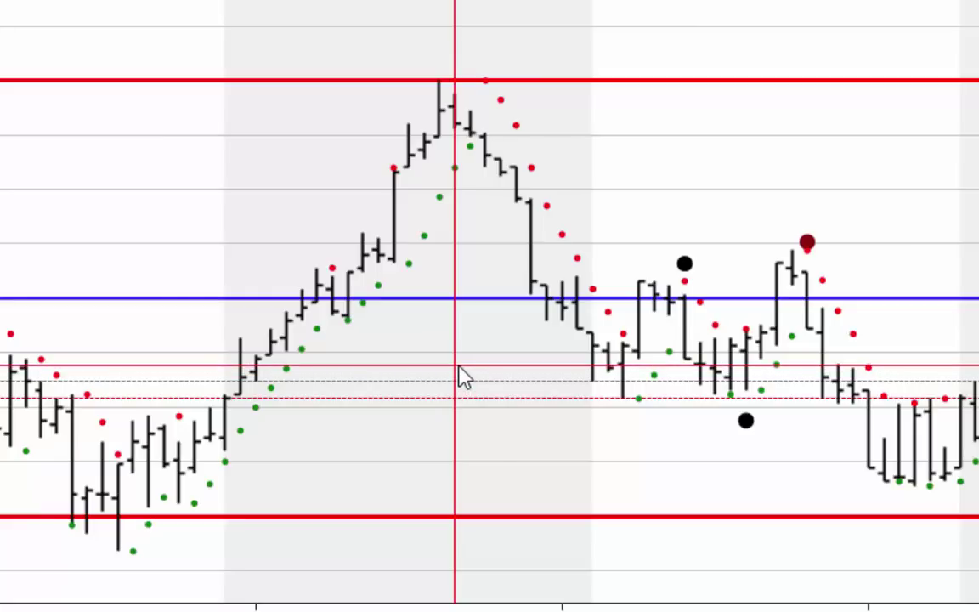
Step: Pan the 5-minute chart to later bars, then switch to the WS30_SB Daily chart
{"action": "scroll", "coordinate": [304, 237], "scroll_direction": "down", "scroll_amount": 10}
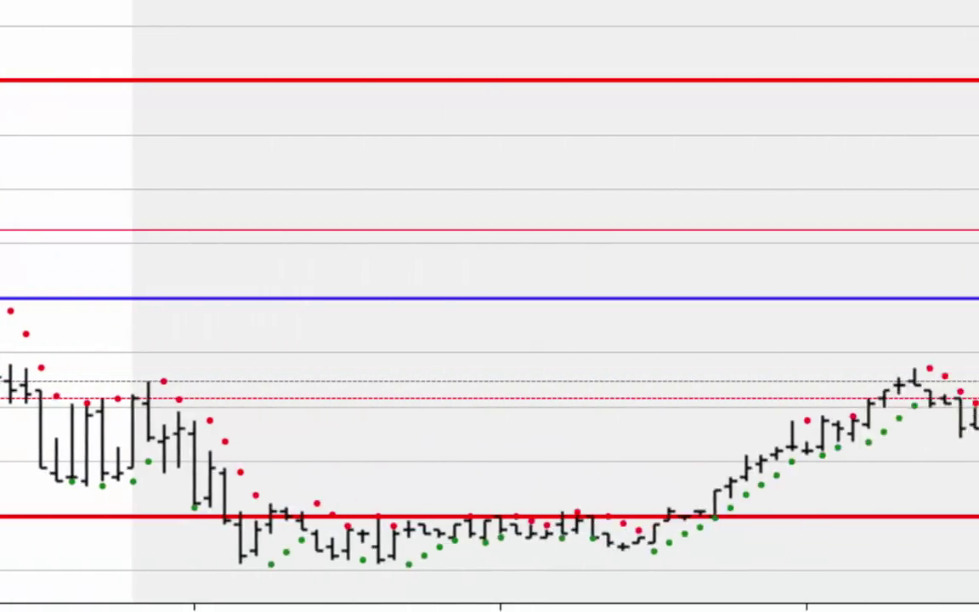
{"action": "scroll", "coordinate": [396, 211], "scroll_direction": "down", "scroll_amount": 5}
{"action": "left_click_drag", "start_coordinate": [927, 378], "coordinate": [330, 410]}
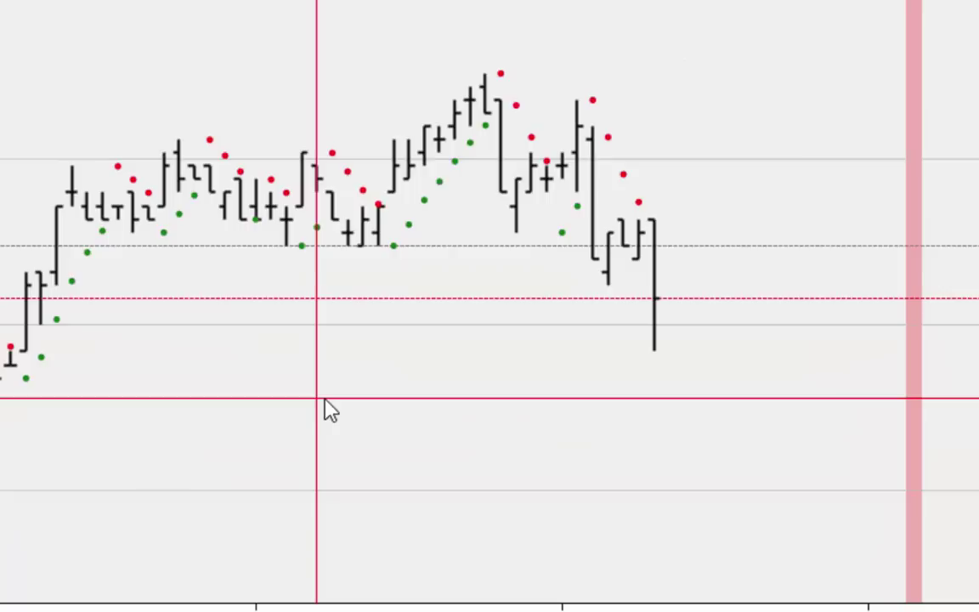
{"action": "scroll", "coordinate": [330, 410], "scroll_direction": "up", "scroll_amount": 1}
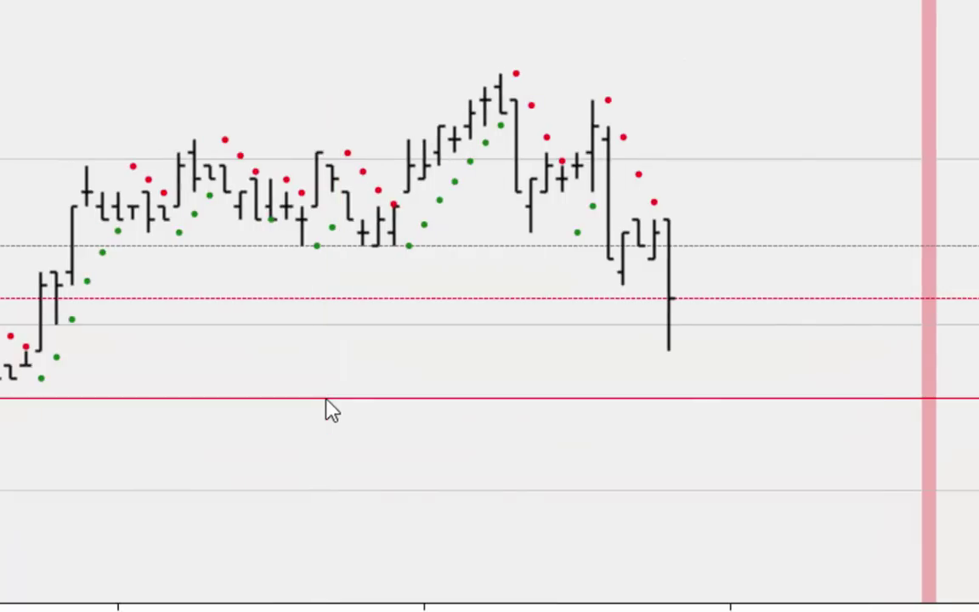
{"action": "scroll", "coordinate": [330, 409], "scroll_direction": "down", "scroll_amount": 4}
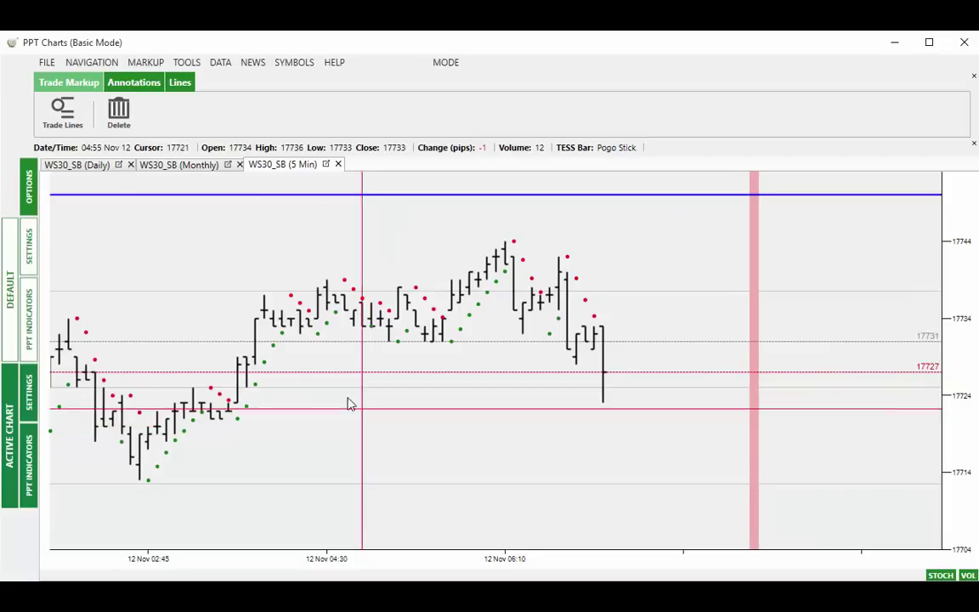
{"action": "left_click", "coordinate": [92, 167]}
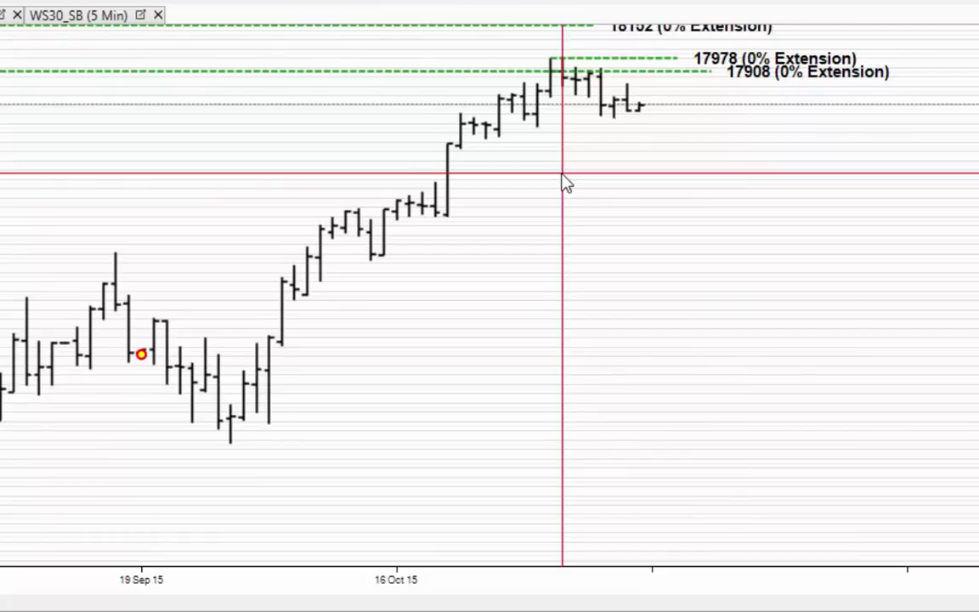
{"action": "scroll", "coordinate": [563, 186], "scroll_direction": "down", "scroll_amount": 3}
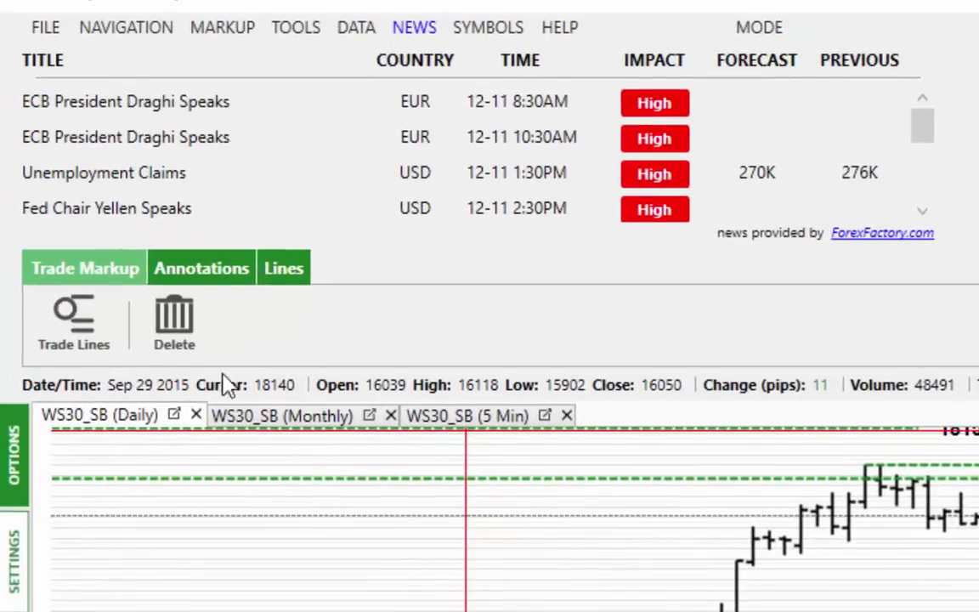
Step: Hide the trade markup tools and scroll the news list down to FOMC Member Fischer Speaks
{"action": "left_click", "coordinate": [199, 32]}
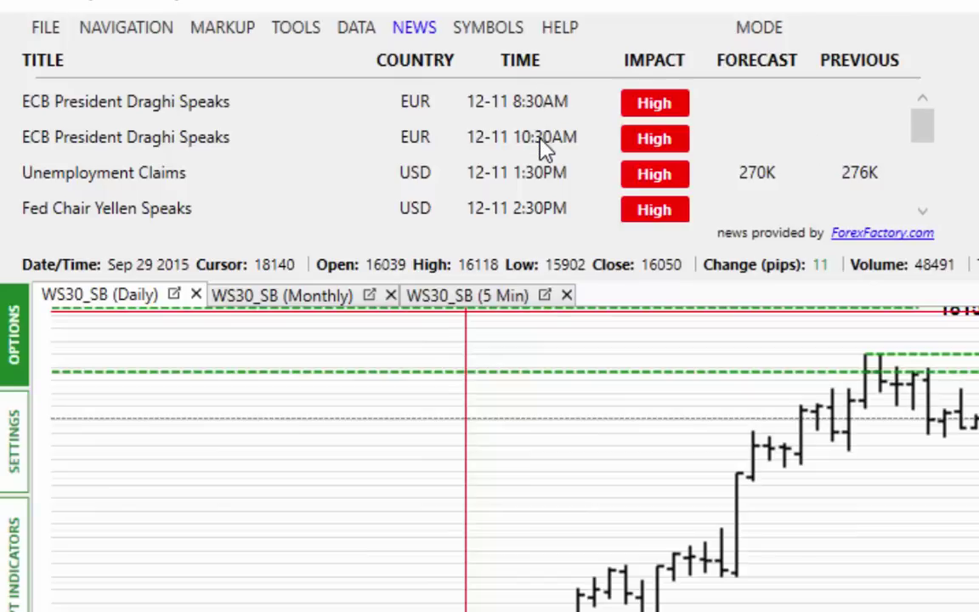
{"action": "left_click_drag", "start_coordinate": [918, 132], "coordinate": [918, 157]}
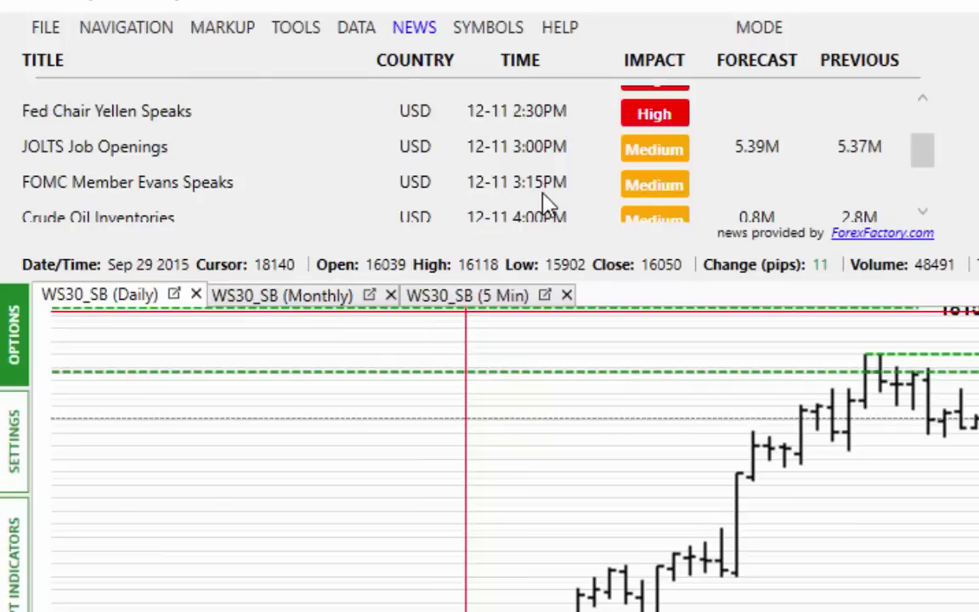
{"action": "left_click_drag", "start_coordinate": [924, 149], "coordinate": [924, 176]}
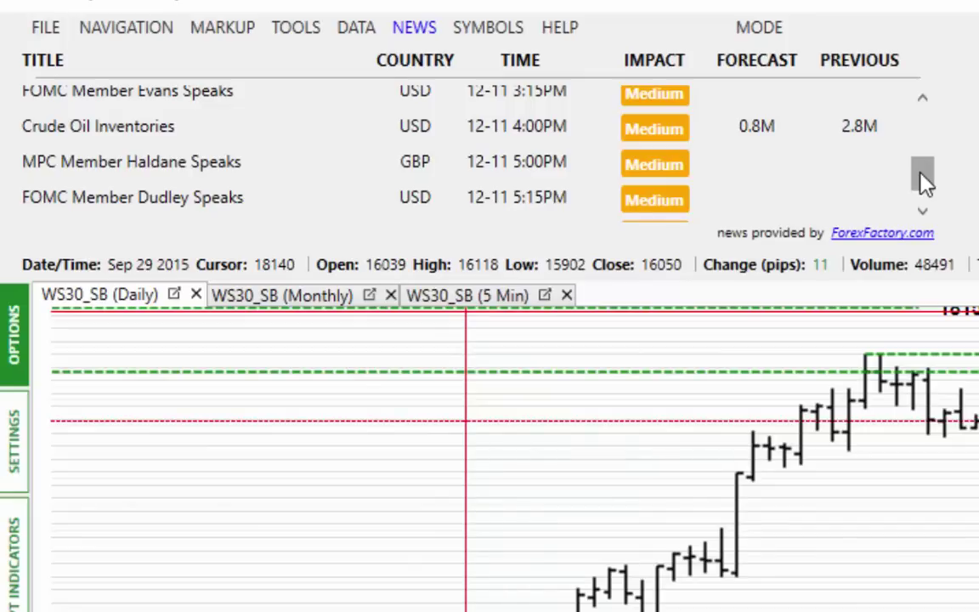
{"action": "left_click_drag", "start_coordinate": [924, 181], "coordinate": [924, 191]}
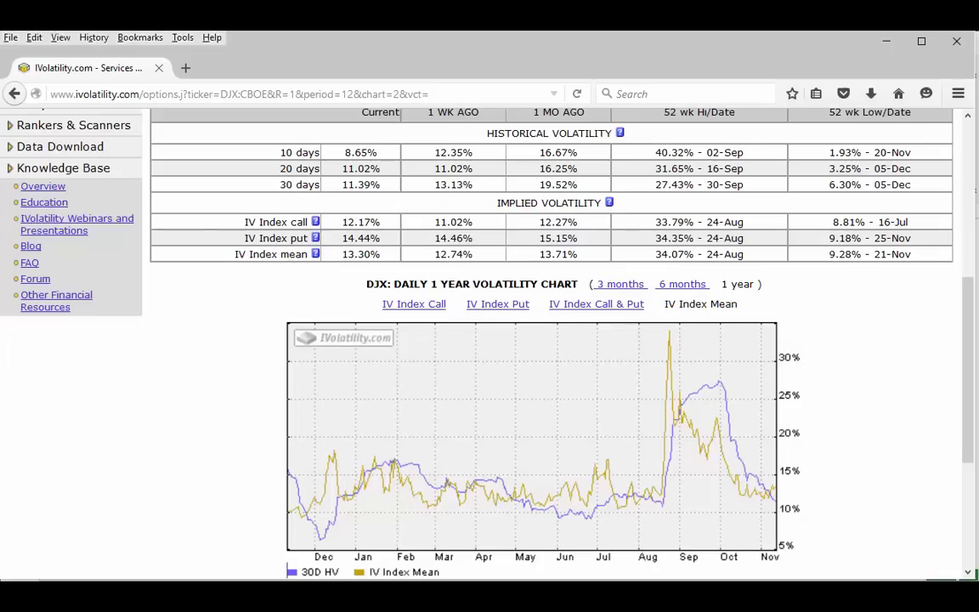
Step: On the Firefox DJX page, select the current IV Index mean value 13.30%
{"action": "double_click", "coordinate": [343, 255]}
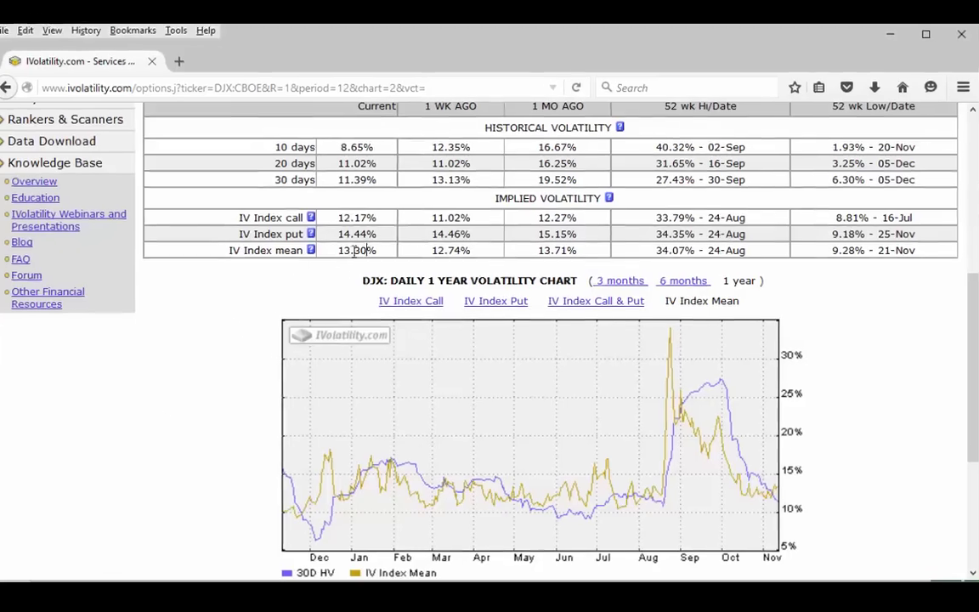